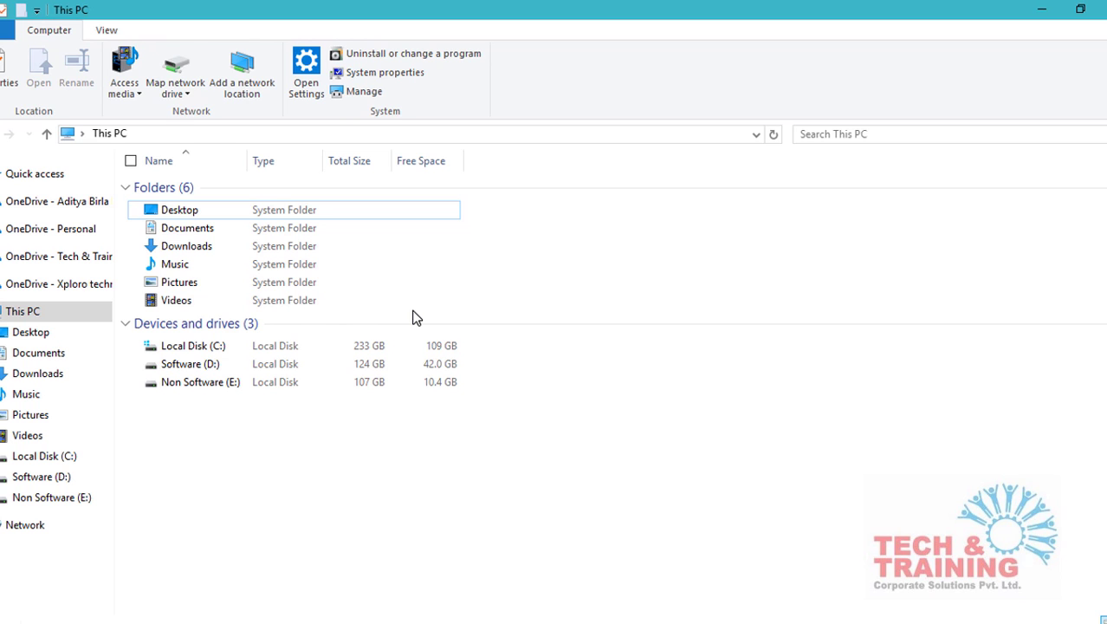
Run "control mouse" and keep "Show location of pointer when I press the CTRL key" enabled in the pointer options.
key(super+plus)
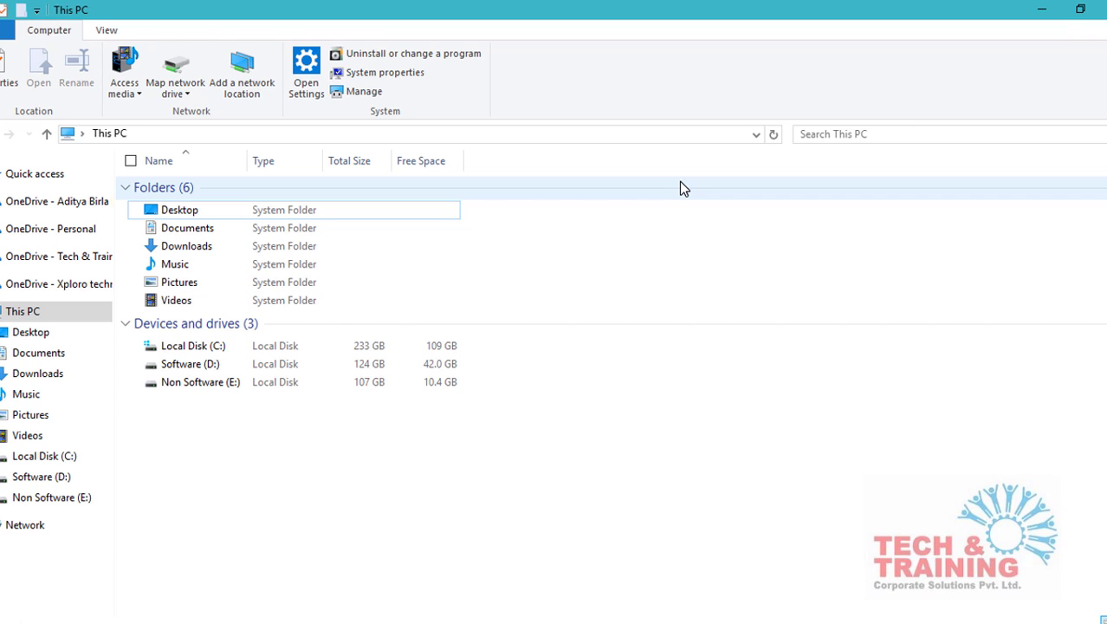
key(super+r)
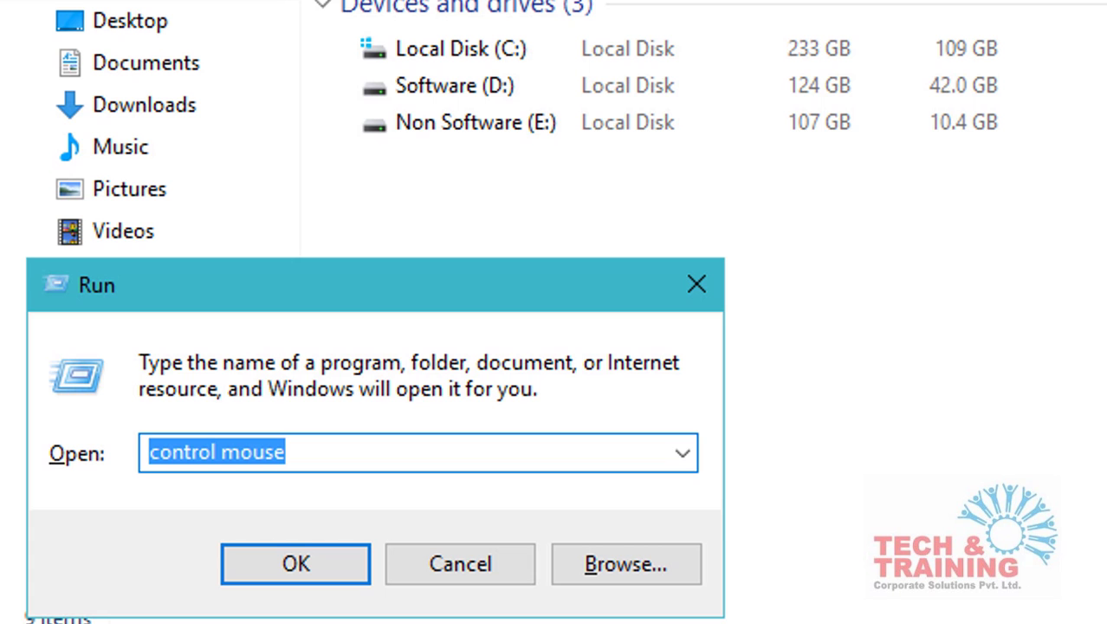
key(Return)
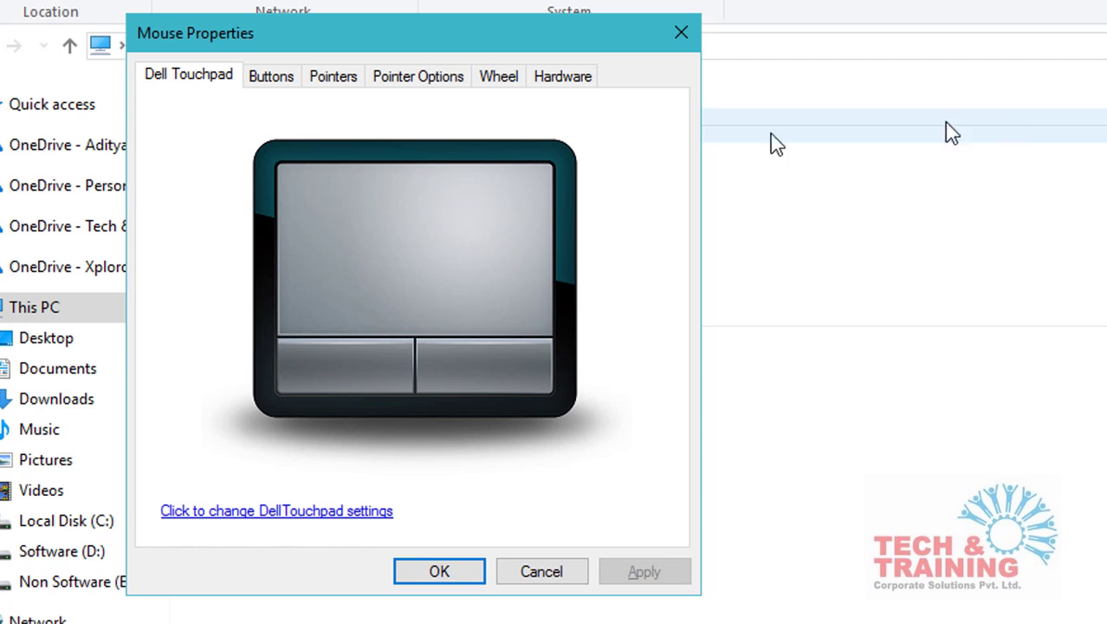
click(418, 85)
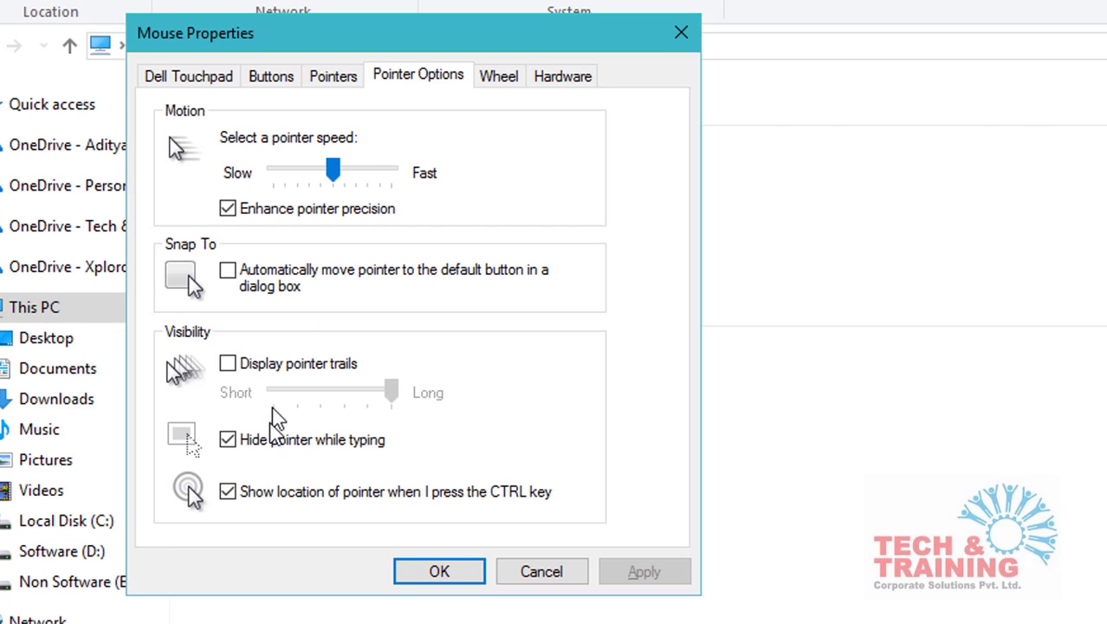
click(227, 491)
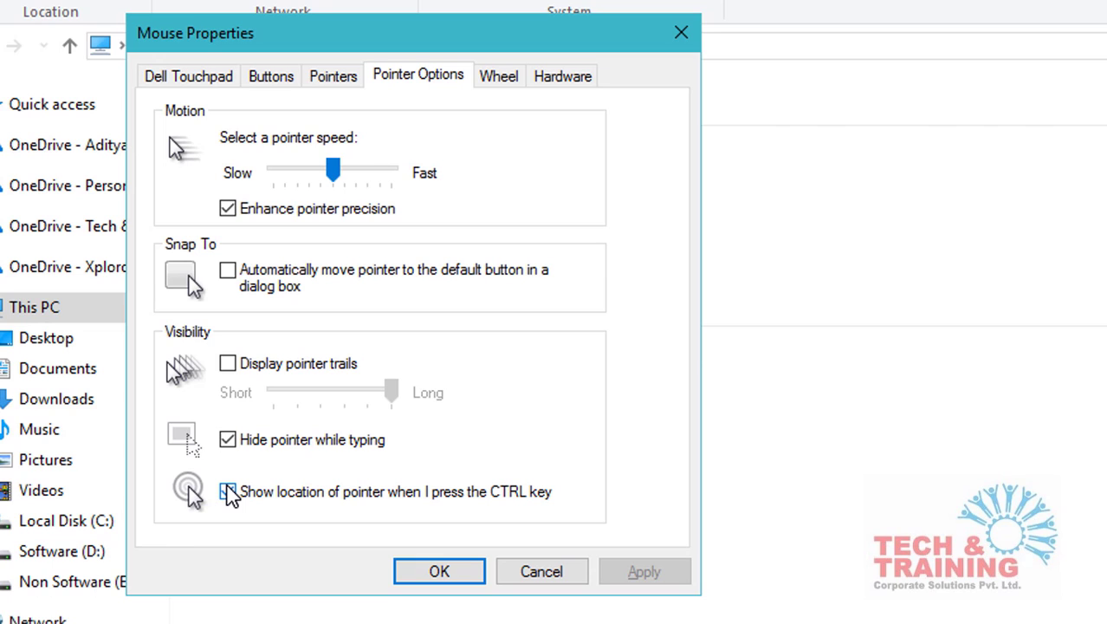
click(228, 492)
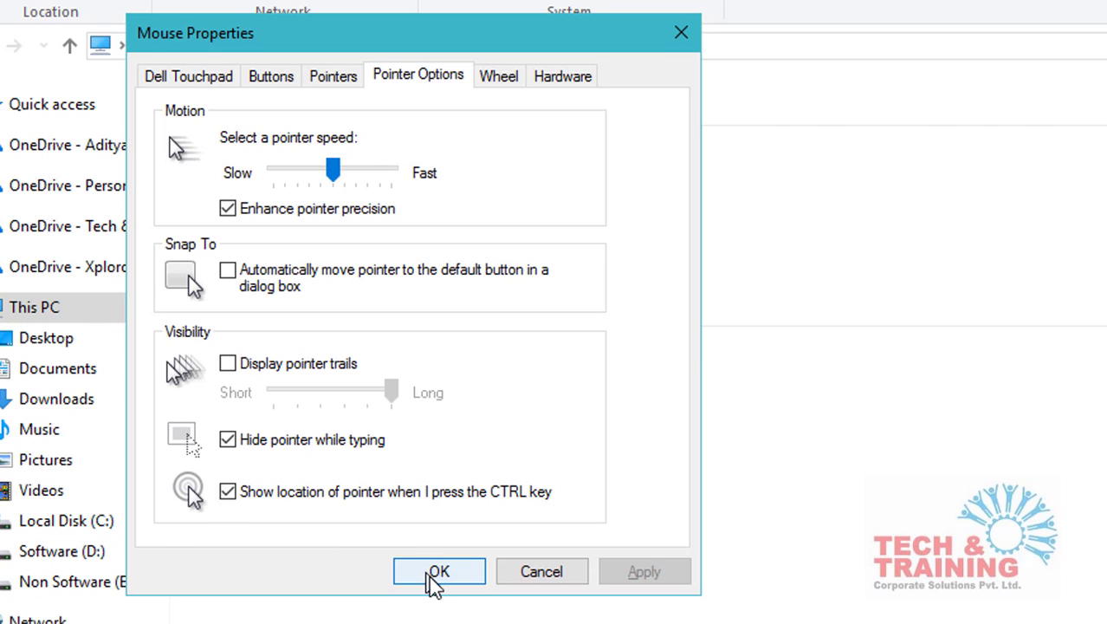
key(ctrl)
key(ctrl)
key(ctrl)
key(ctrl)
key(ctrl)
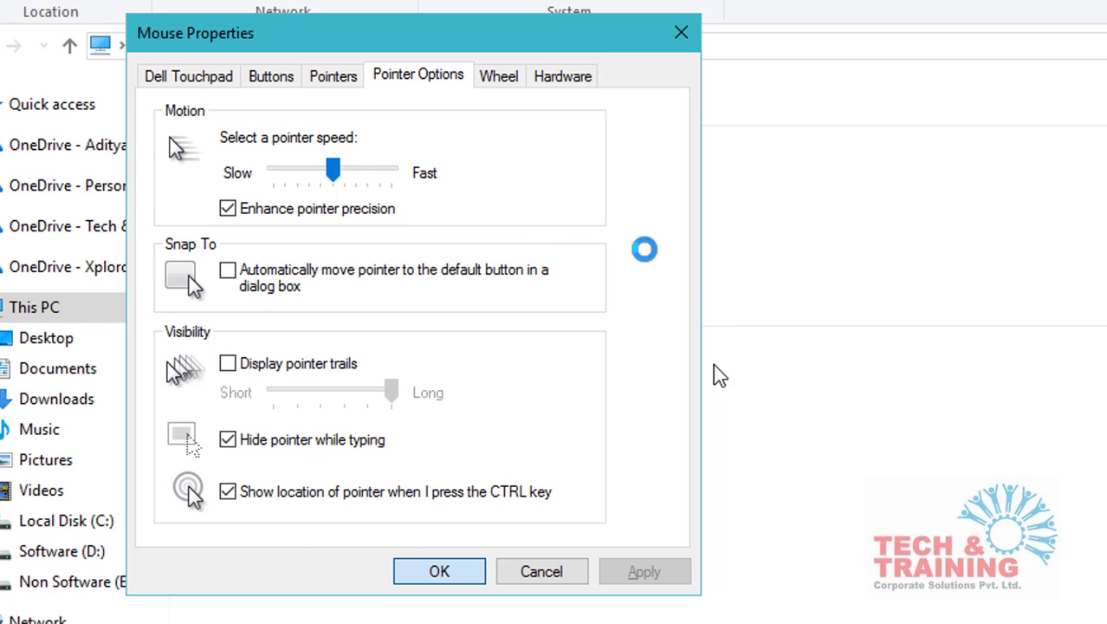
key(Return)
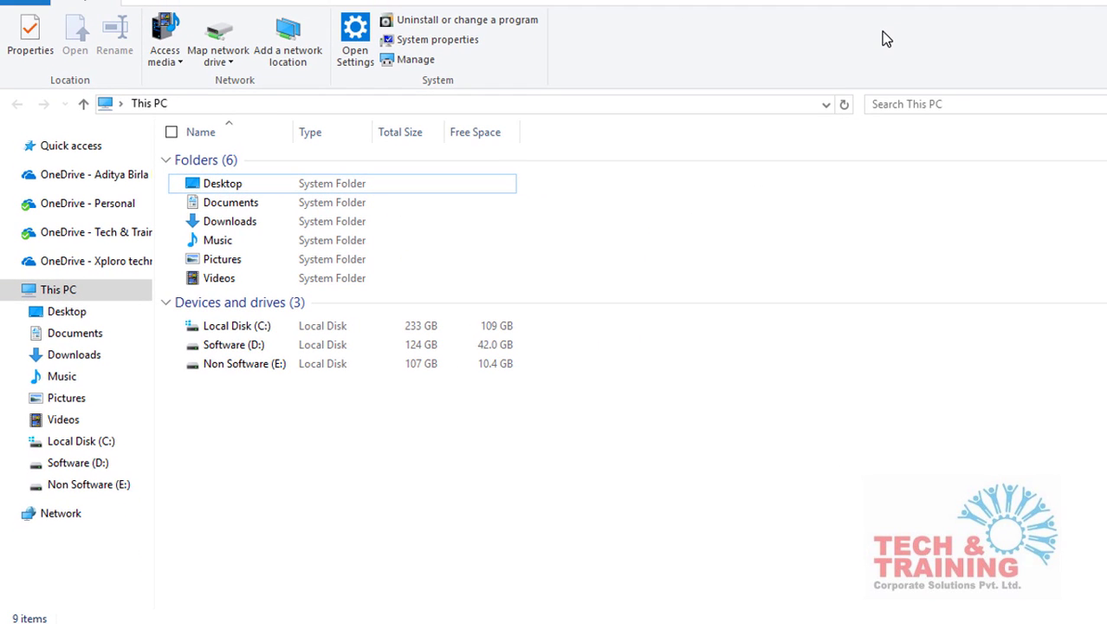
Show the pointer's location repeatedly with the locator circle over the This PC window.
key(ctrl)
key(ctrl)
key(ctrl)
key(ctrl)
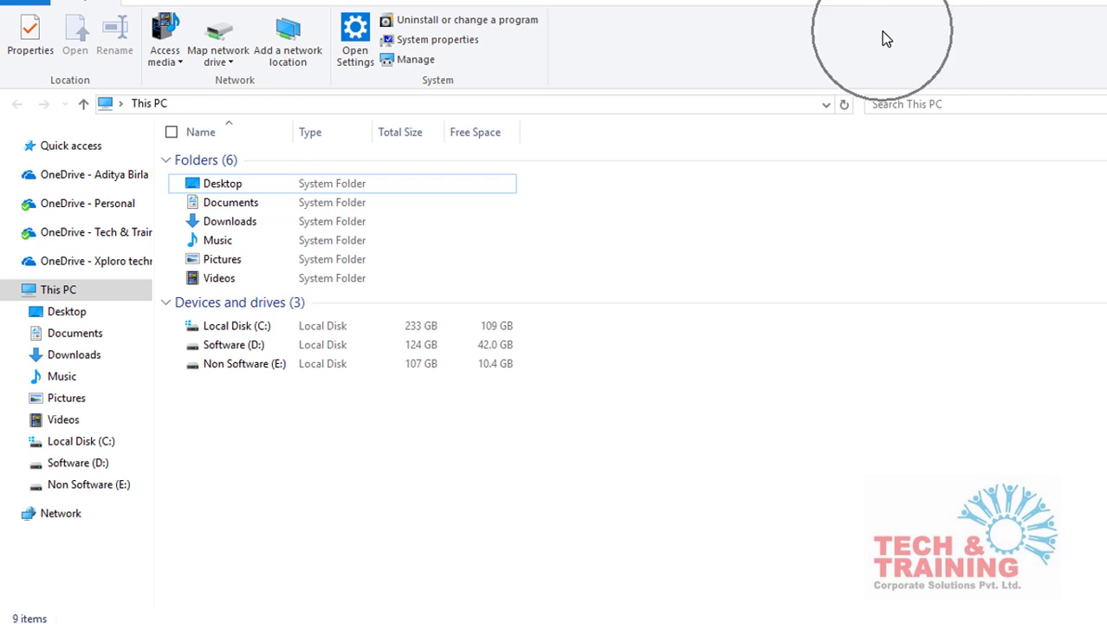
key(ctrl)
key(ctrl)
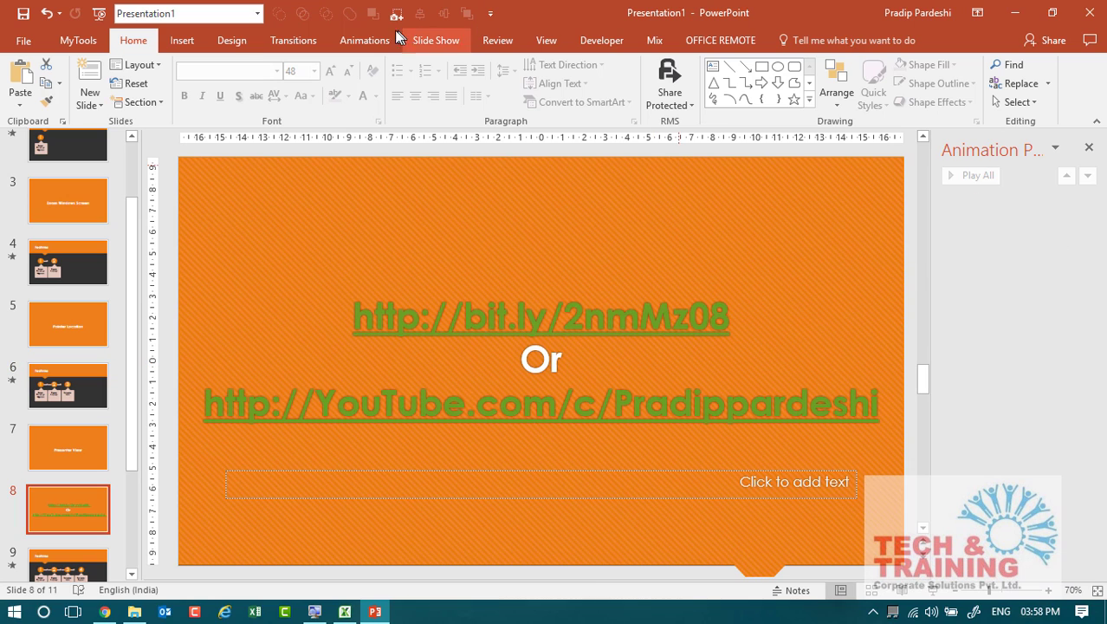
In PowerPoint, check the slide show's Use Presenter View setting and view the Windows display projection modes.
click(435, 42)
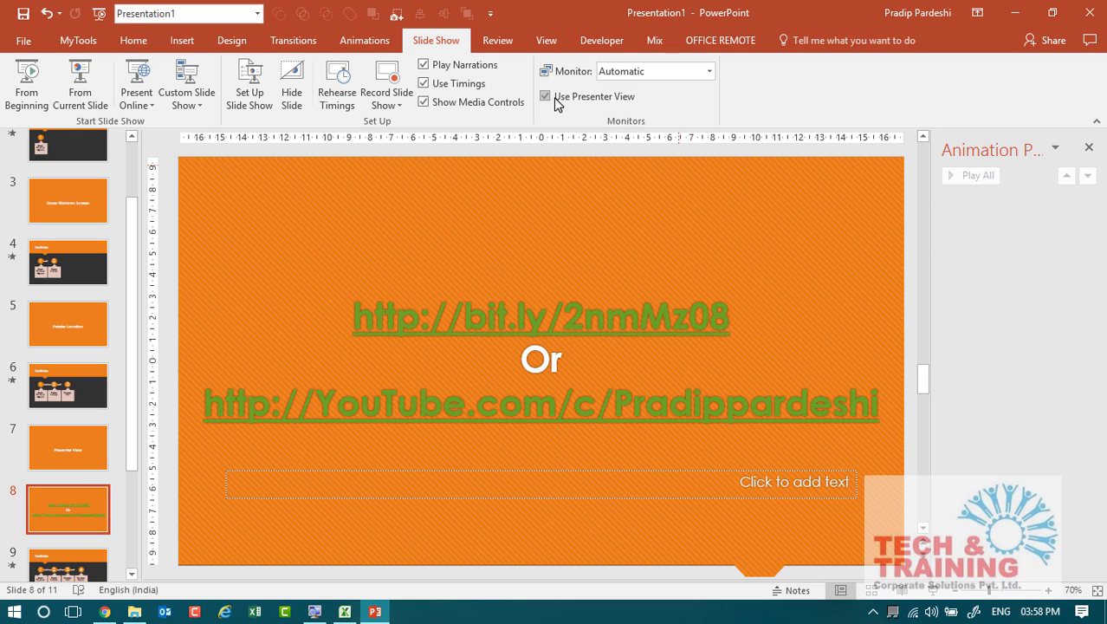
key(super+p)
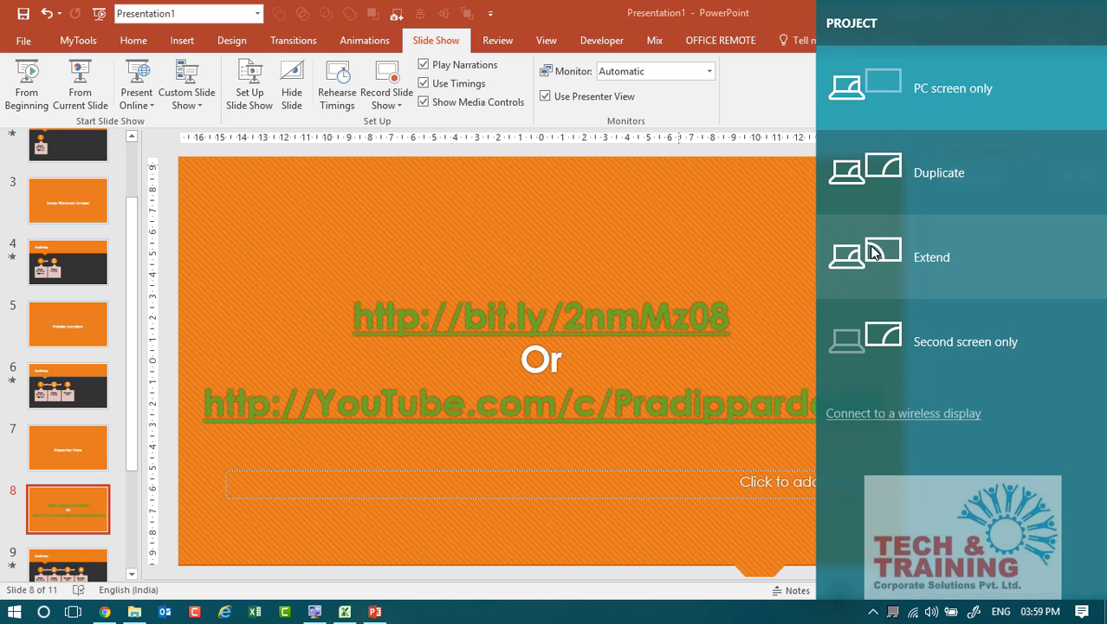
click(682, 242)
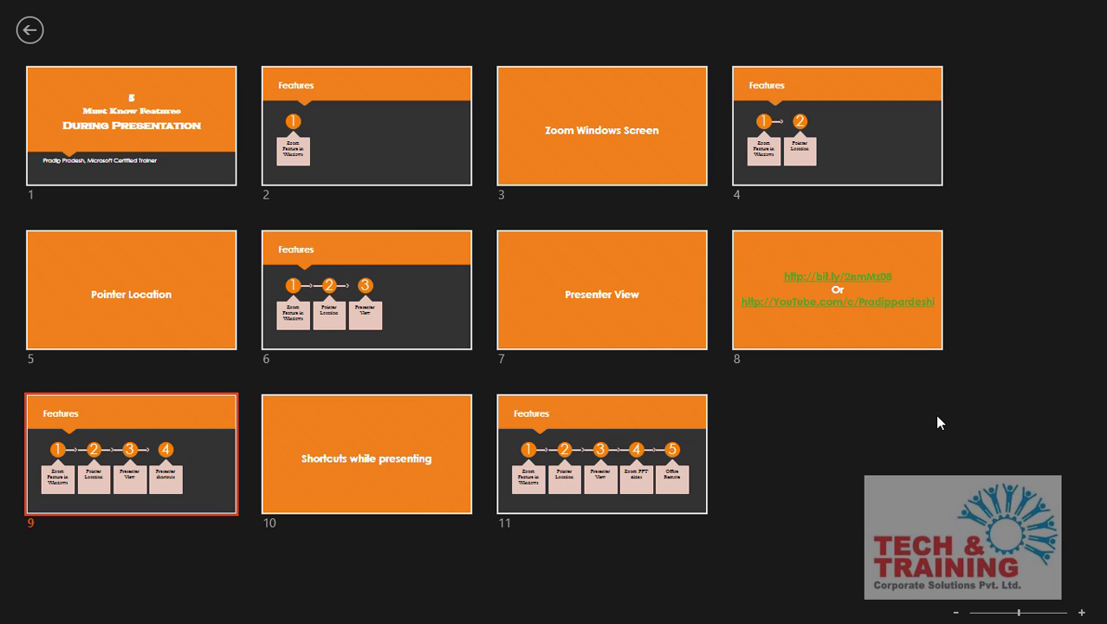
Review the Rehearse/Record, Media and Ink/Laser Pointer shortcuts in Slide Show Help.
scroll(937, 422, up, 2)
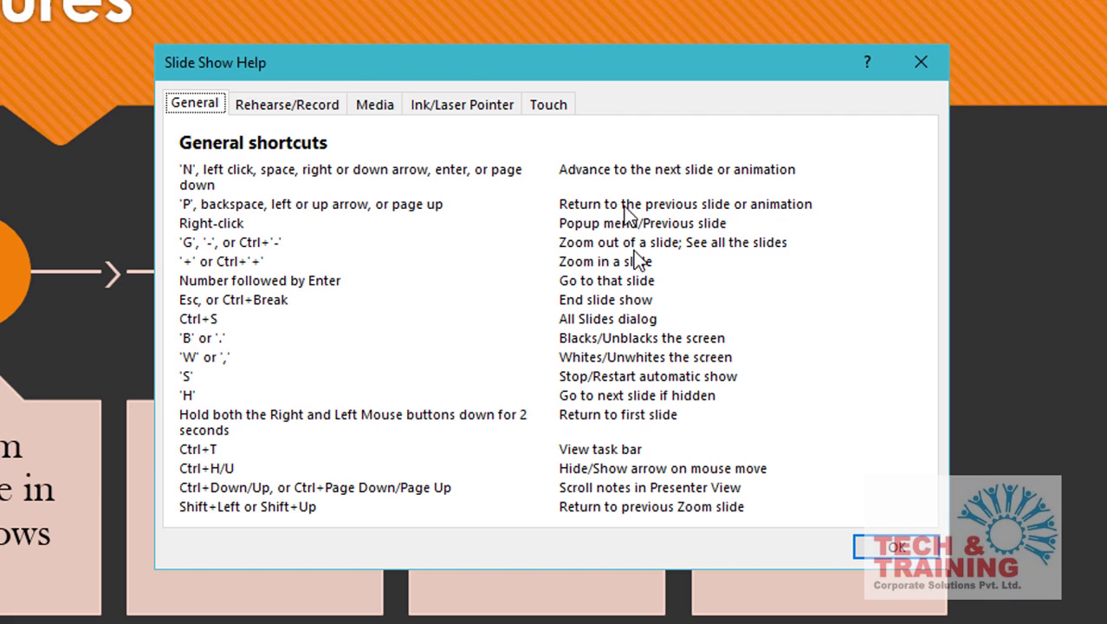
click(268, 111)
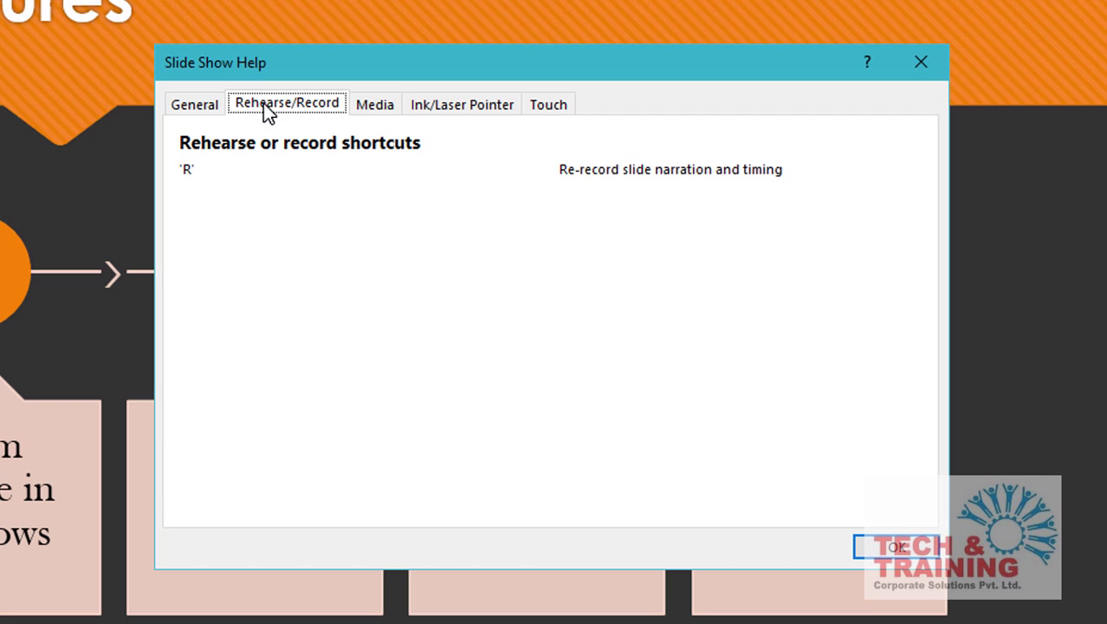
click(374, 105)
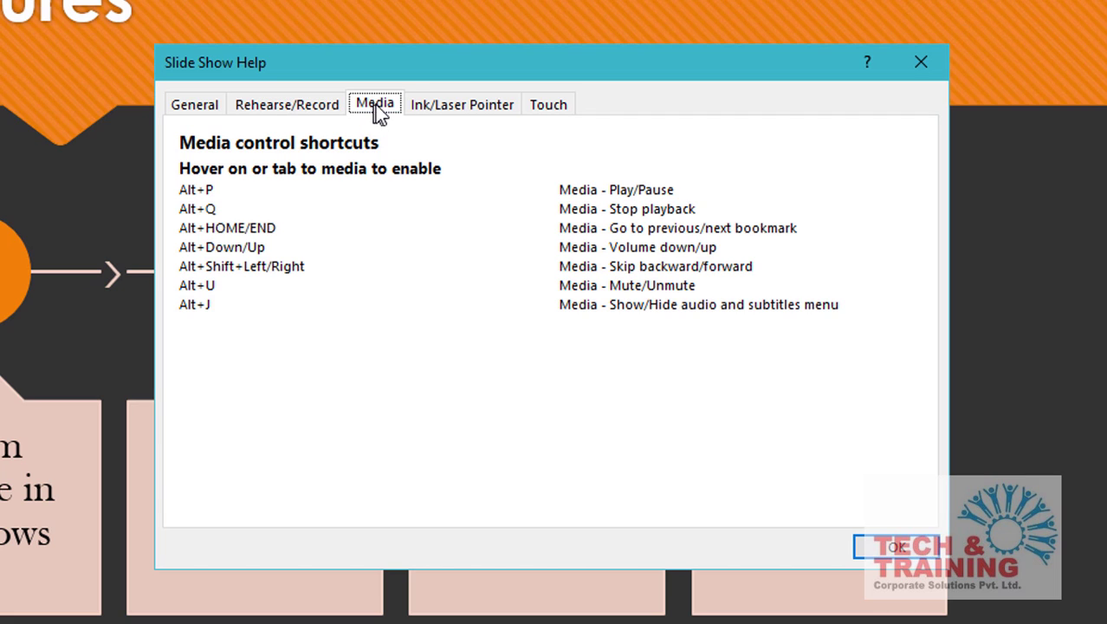
click(445, 107)
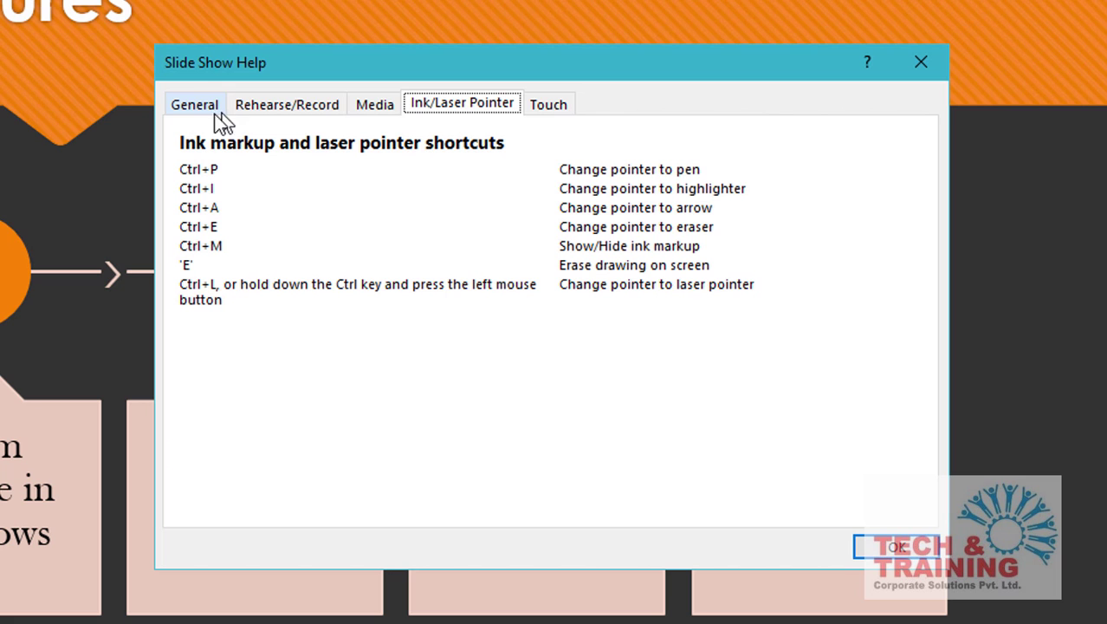
click(374, 111)
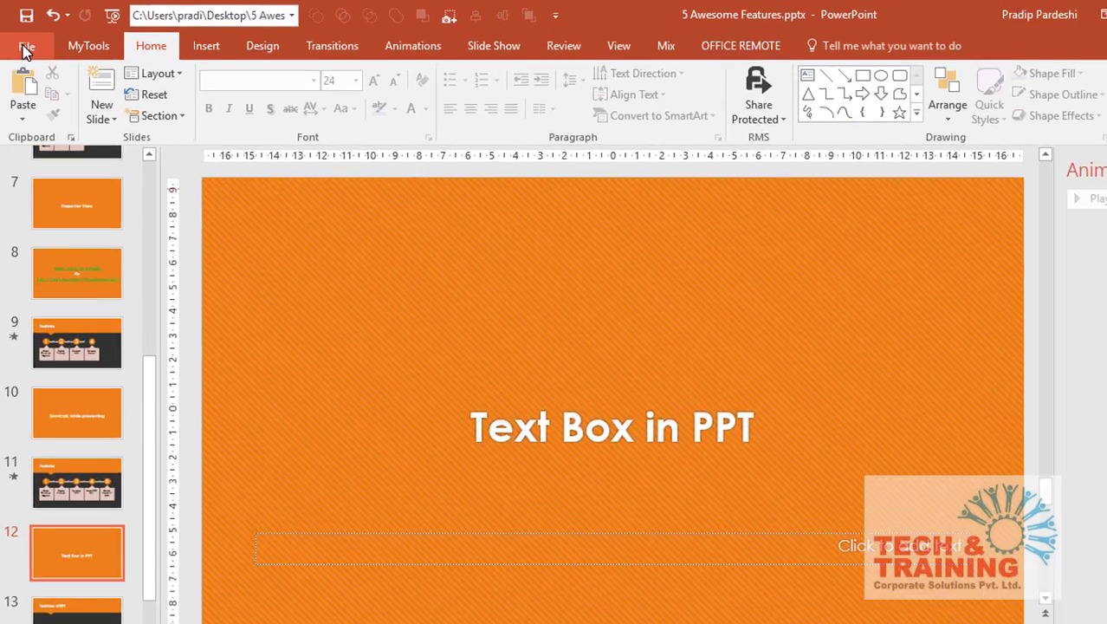
Customize the PowerPoint ribbon to include the Developer tab.
click(17, 41)
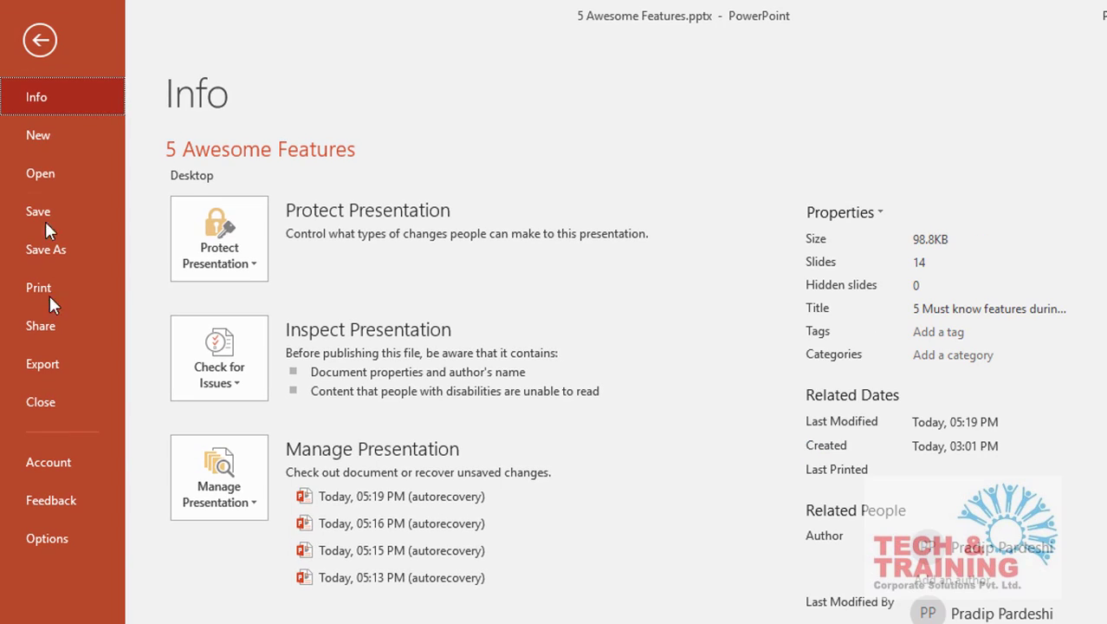
click(55, 549)
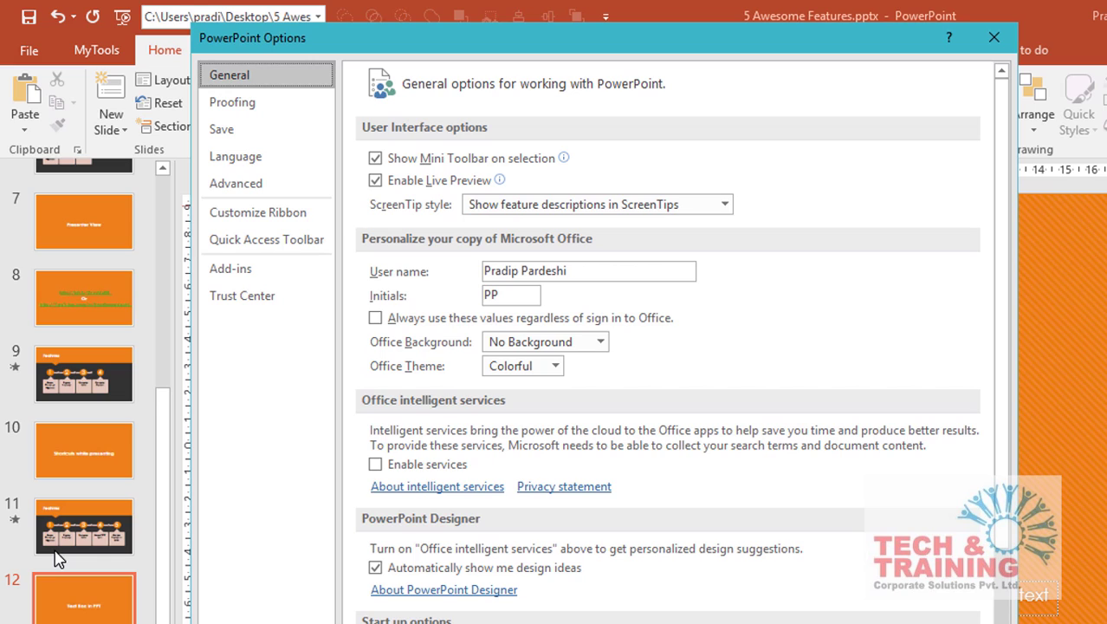
click(246, 214)
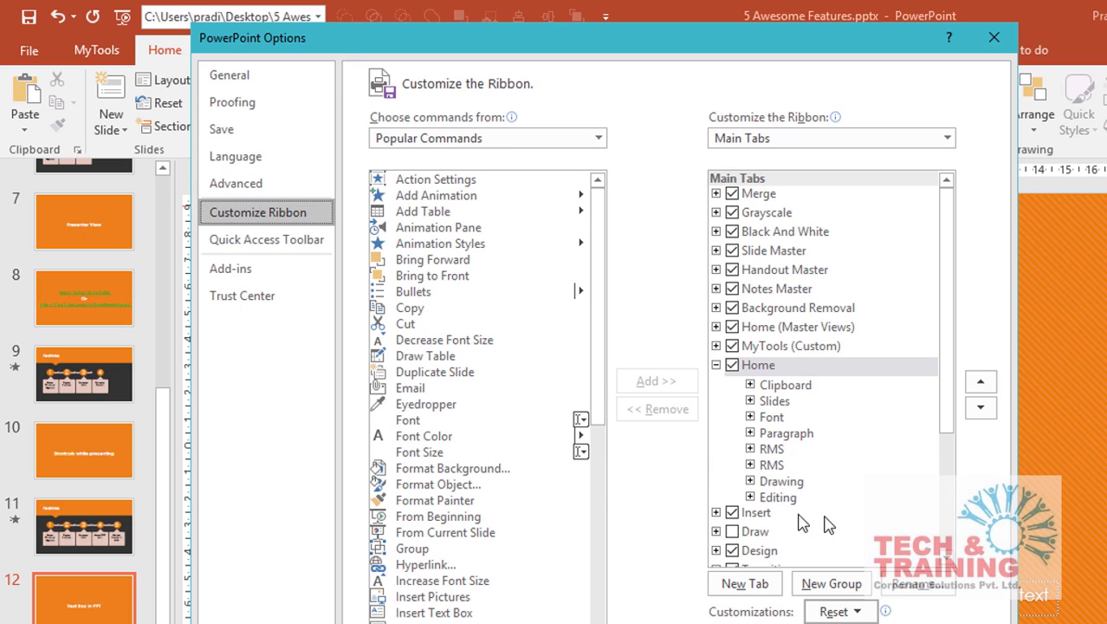
scroll(946, 561, down, 5)
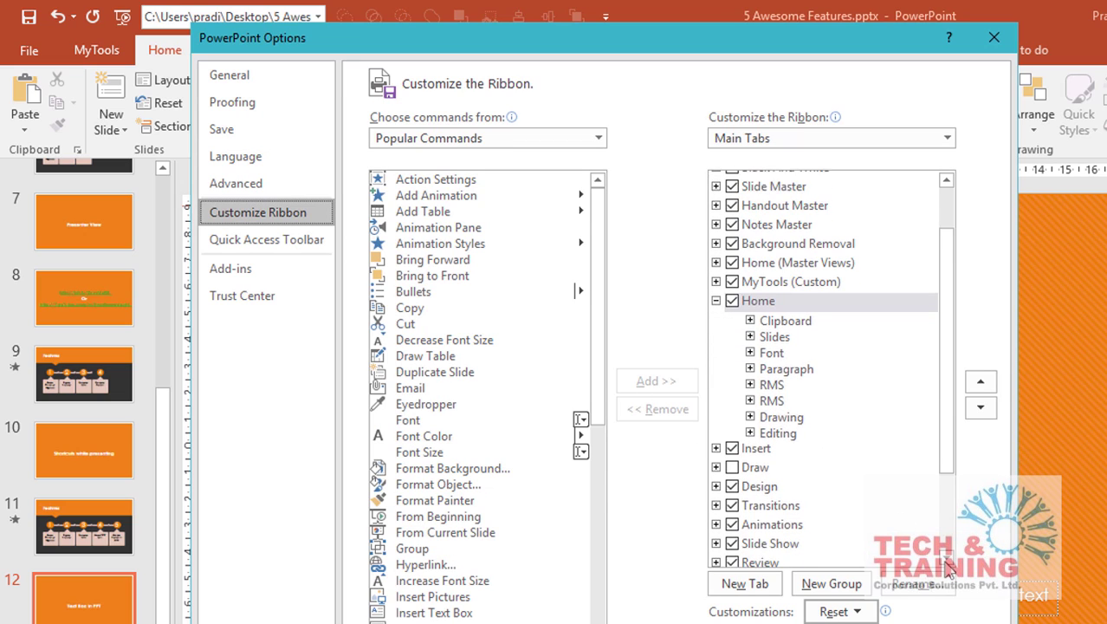
scroll(948, 567, down, 2)
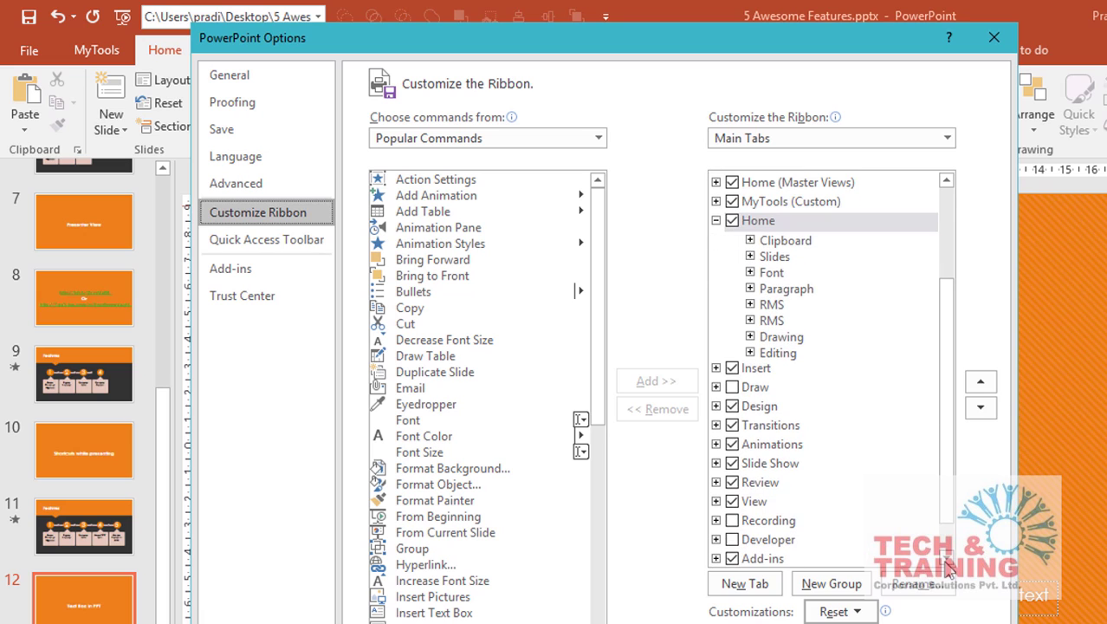
click(733, 539)
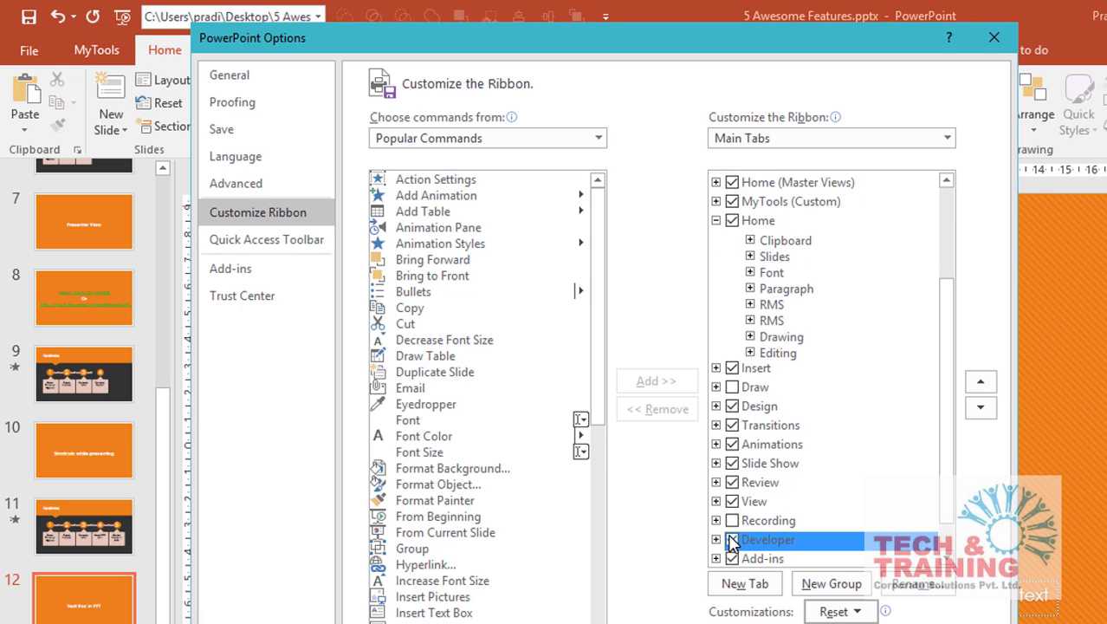
key(Return)
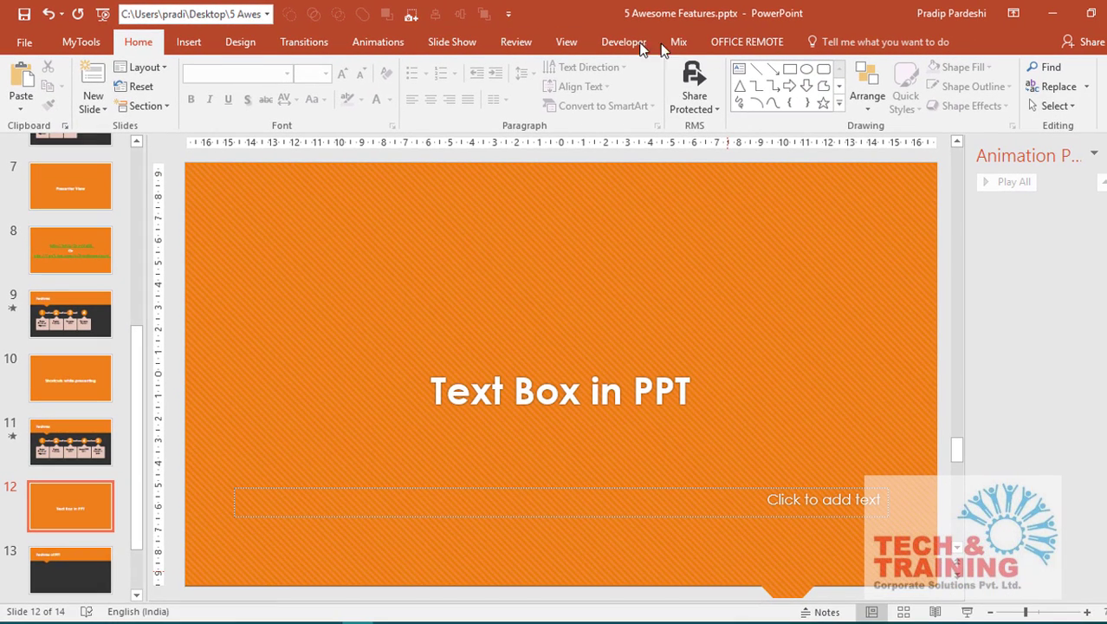
Insert a text box control about 390 pt high below the title of slide 13, "Features of PPT", and leave the test slide show.
click(640, 51)
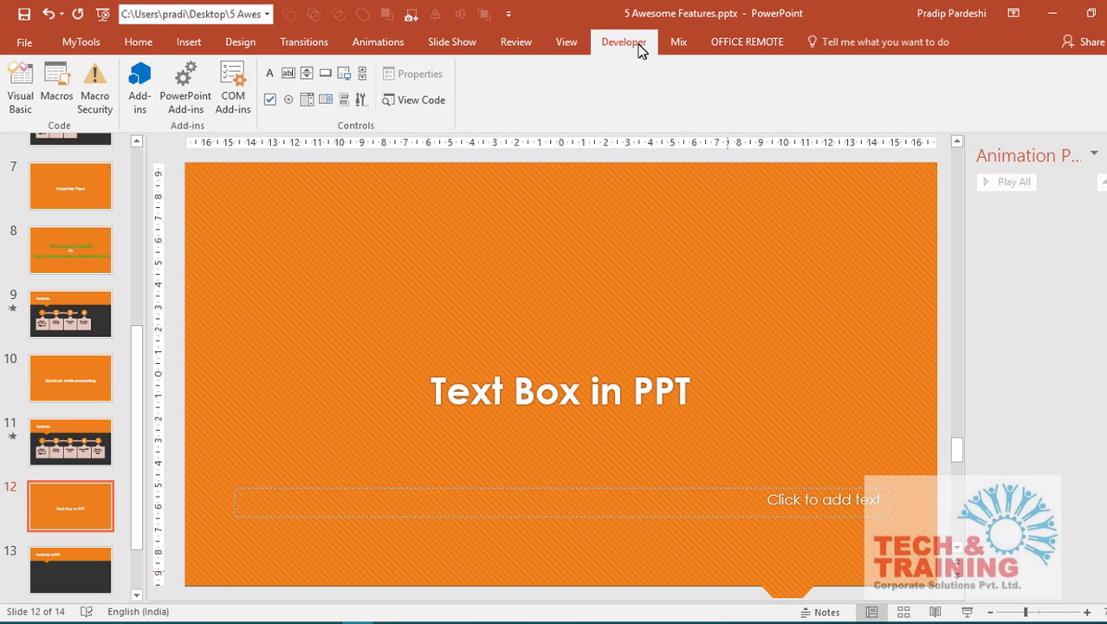
click(289, 76)
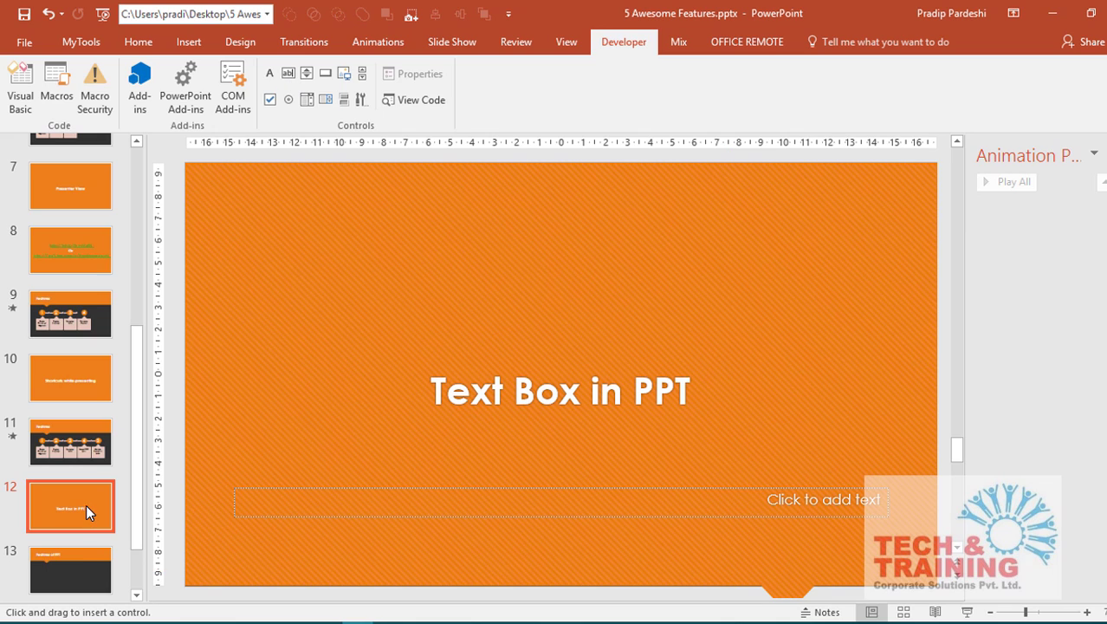
click(77, 562)
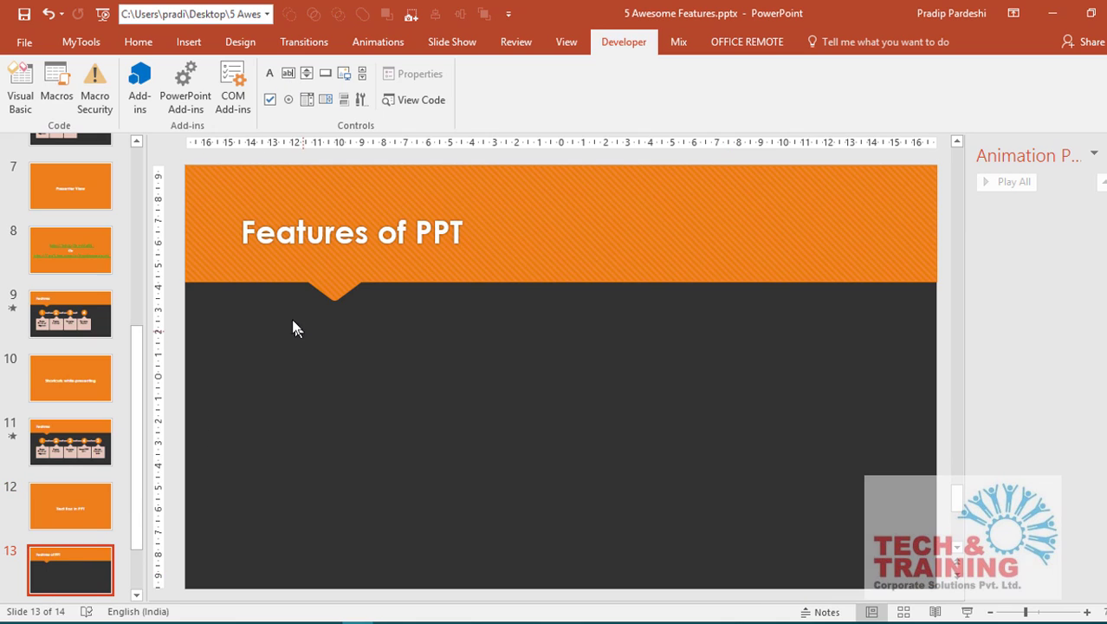
click(289, 74)
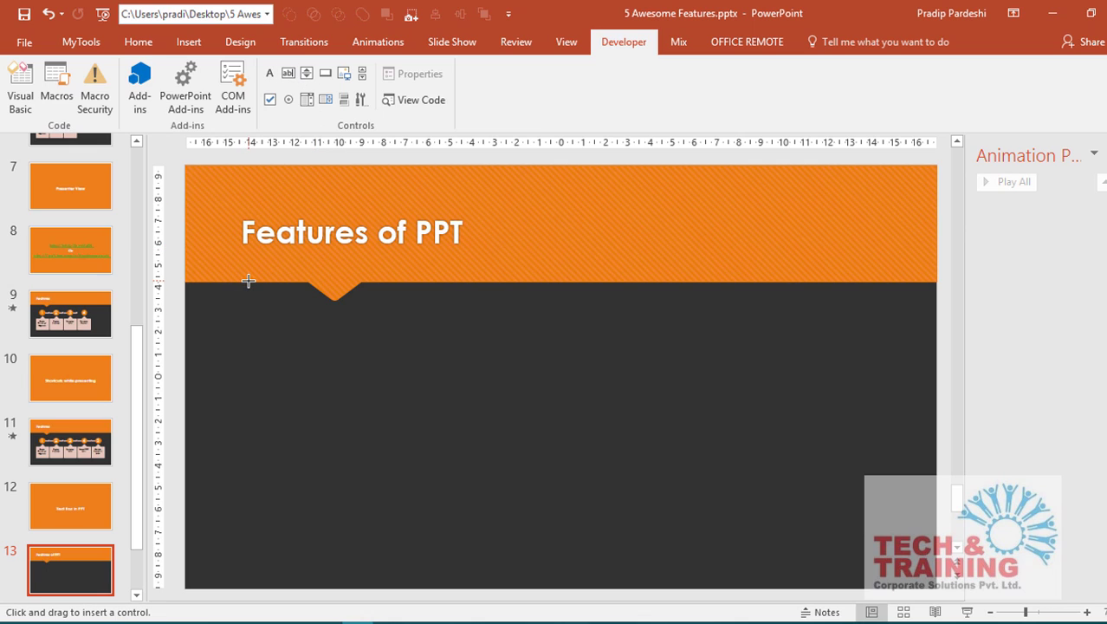
drag(248, 283, 878, 586)
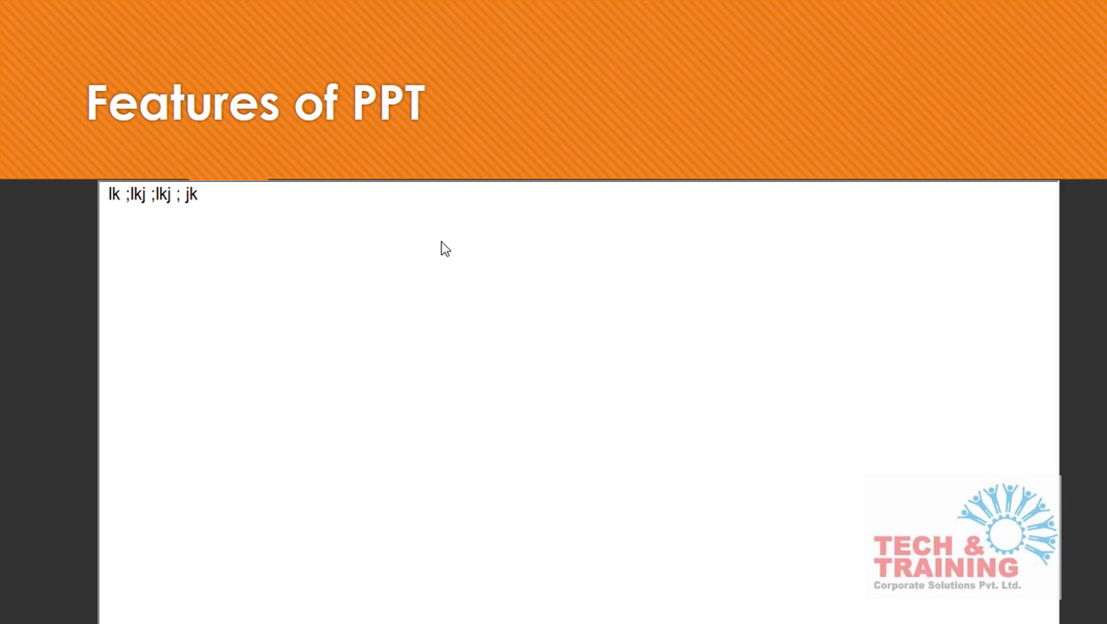
key(Escape)
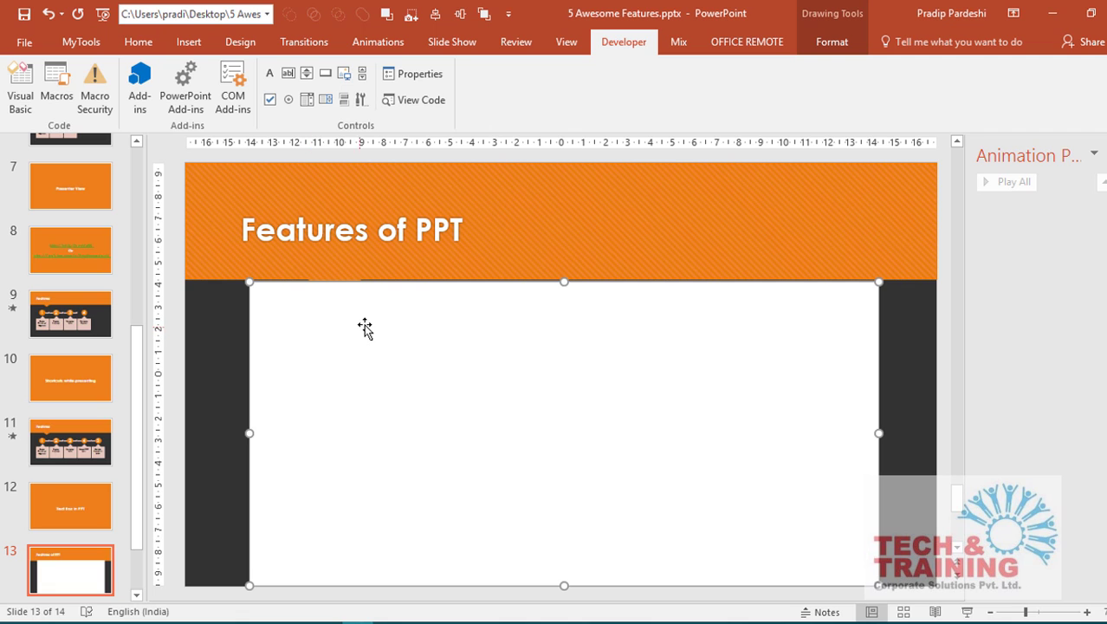
Set the text box control's EnterKeyBehavior and MultiLine properties to True.
click(412, 76)
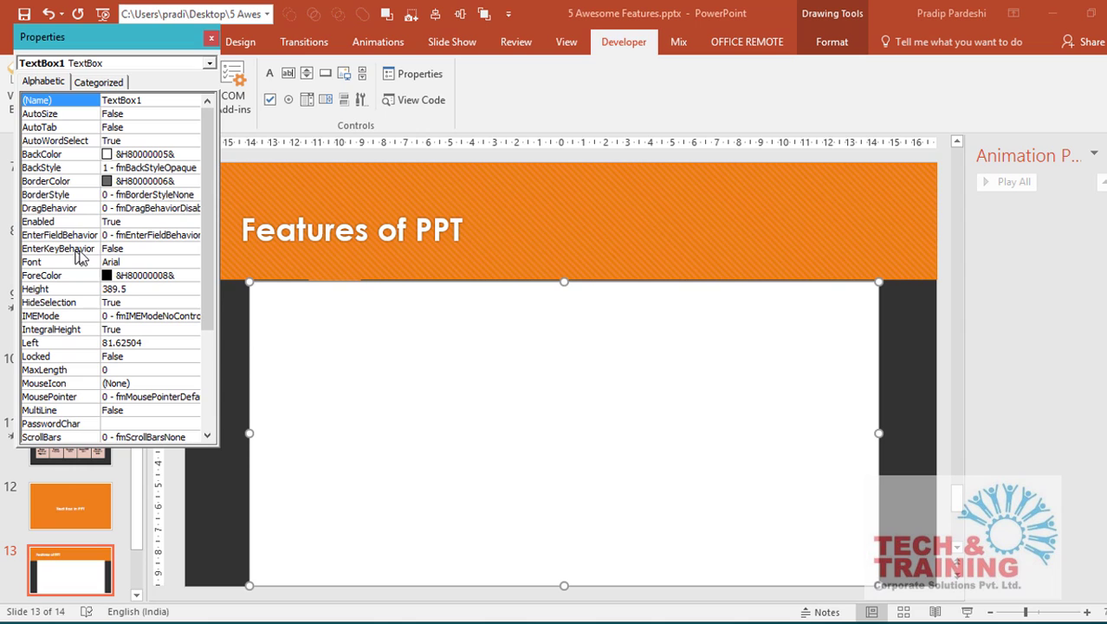
click(118, 249)
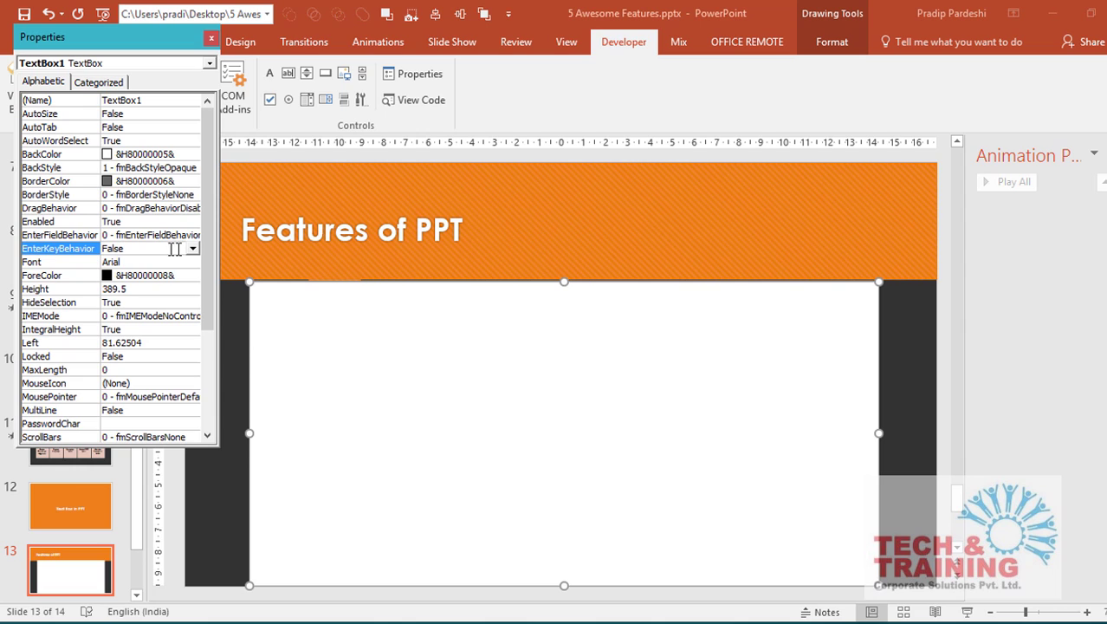
click(192, 249)
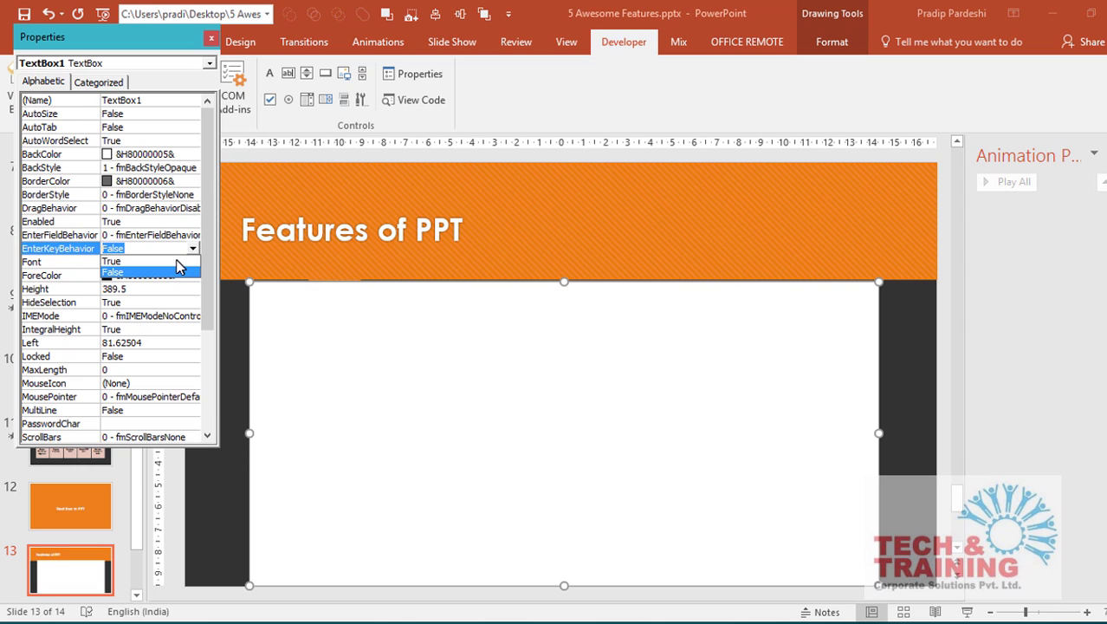
click(175, 261)
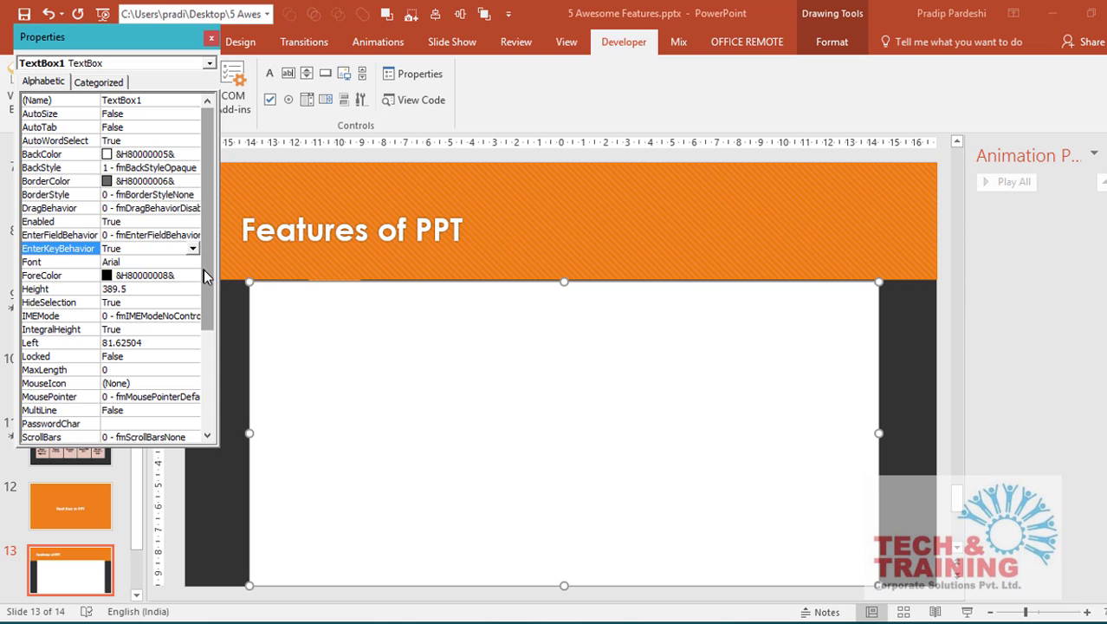
scroll(210, 290, down, 1)
scroll(213, 292, down, 2)
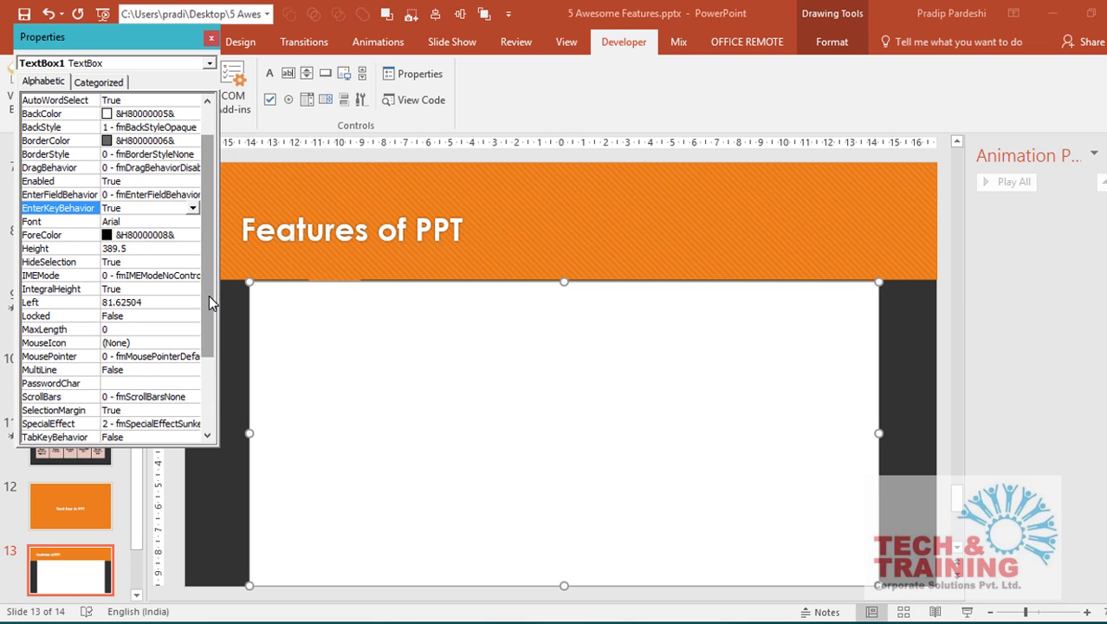
click(125, 371)
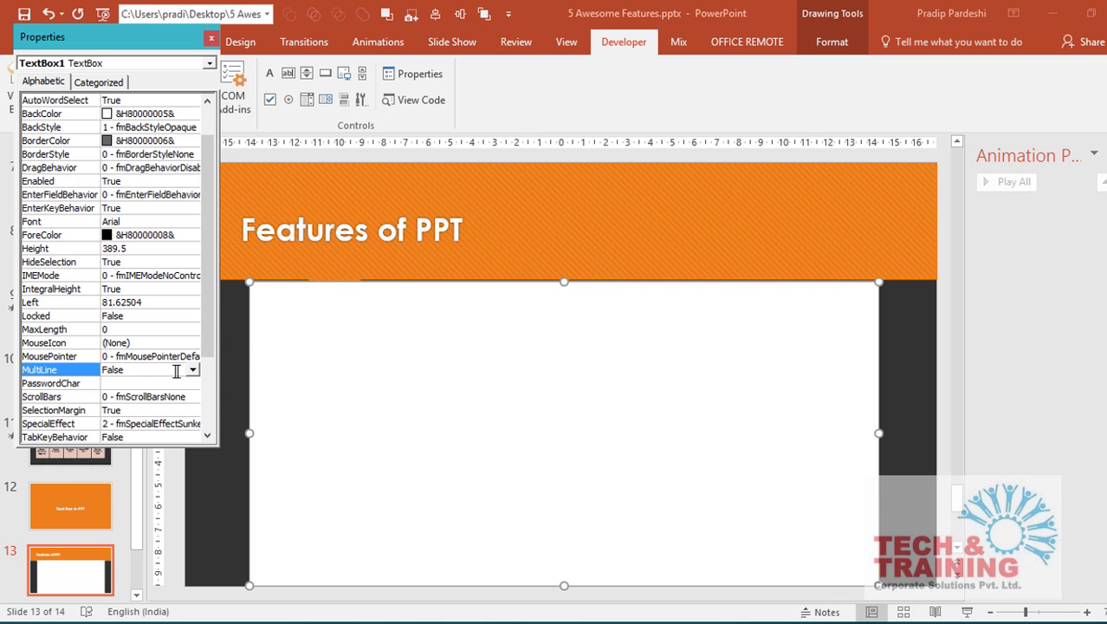
click(192, 370)
click(173, 382)
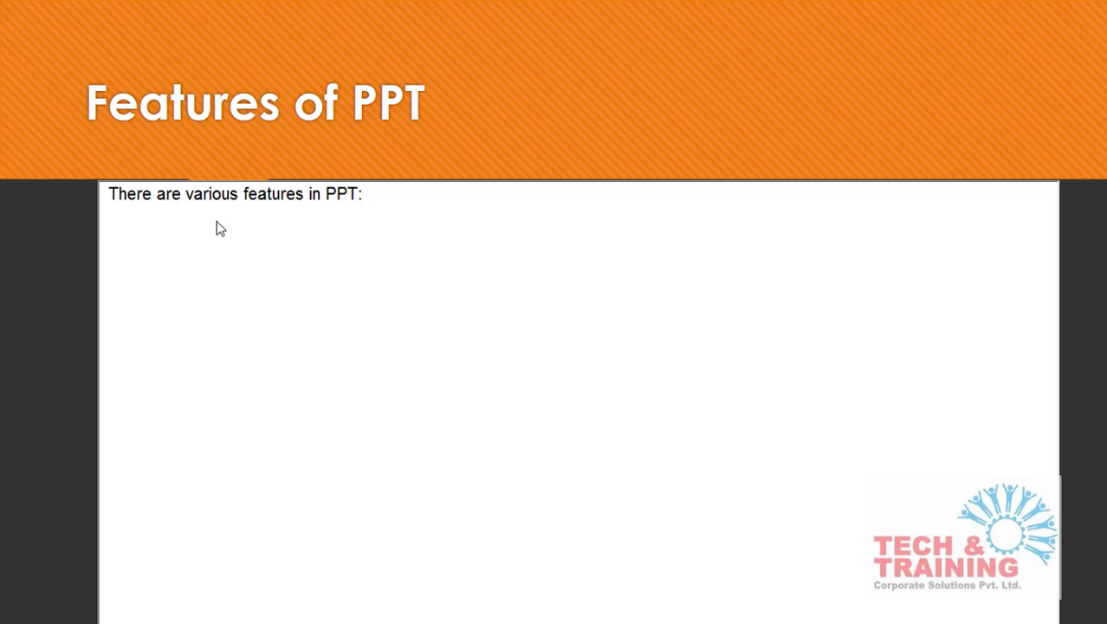
Add "Animation" and "Charts" on separate lines below "There are various features in PPT:" in the slide show's text box.
text(Animation)
key(Return)
text(Charts)
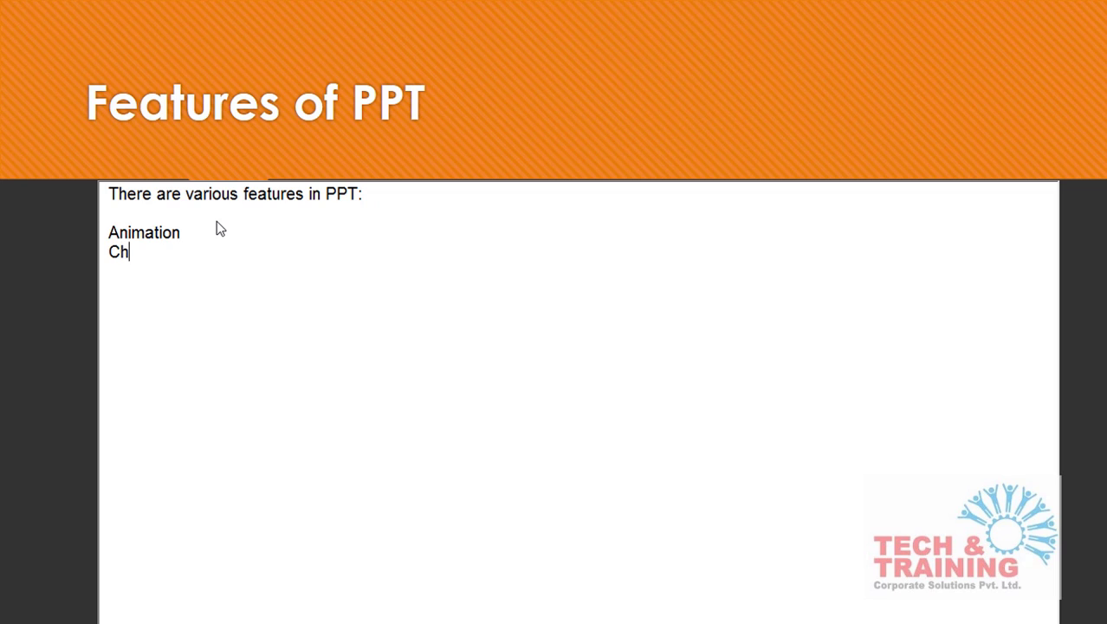